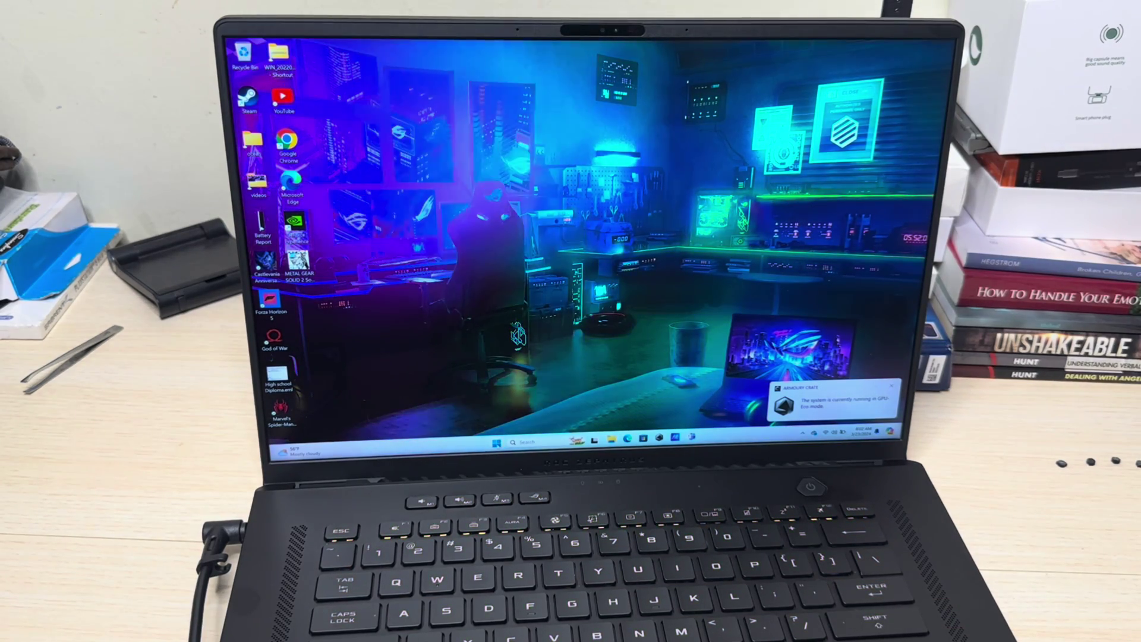
# Step: Launch Task Manager from the Start menu's Recent list, opening on Processes
pyautogui.press('super')
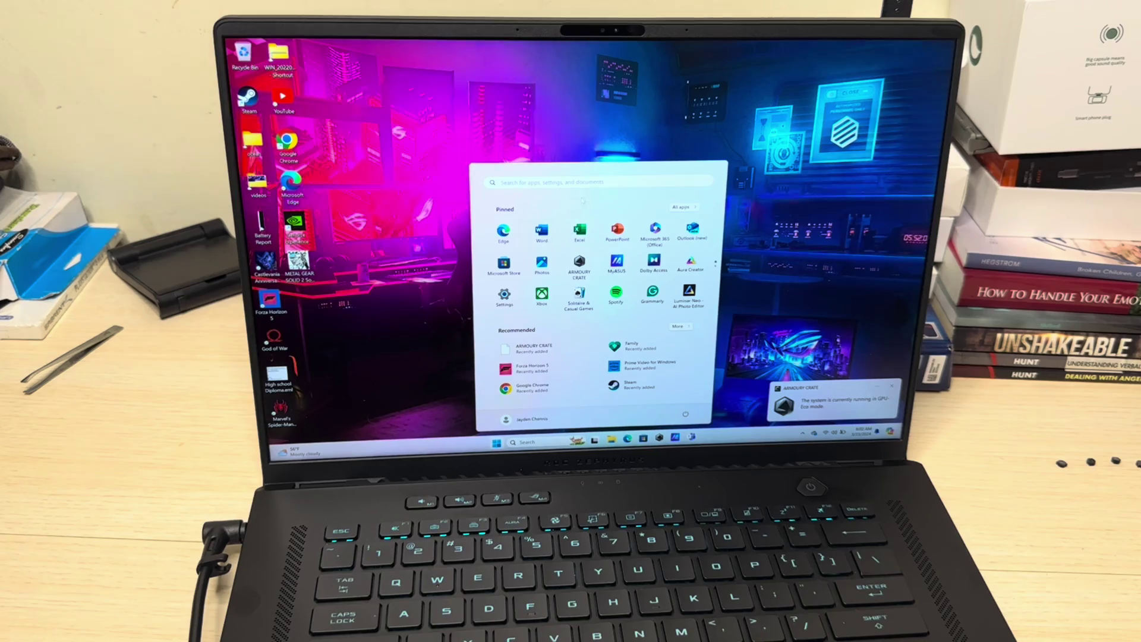
pyautogui.click(596, 180)
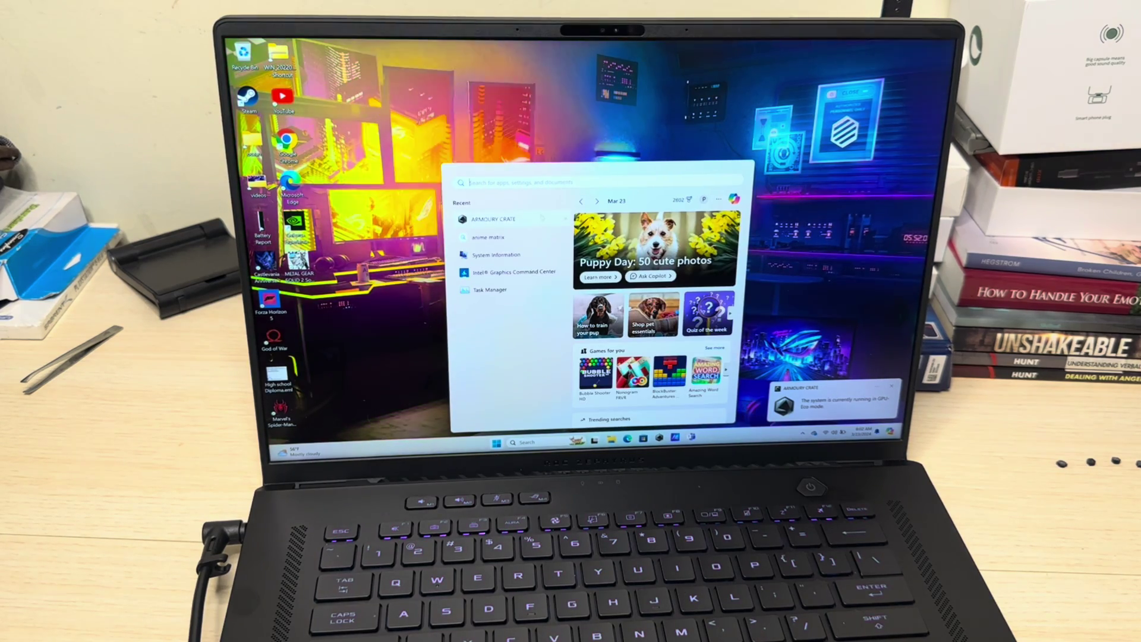
pyautogui.click(490, 289)
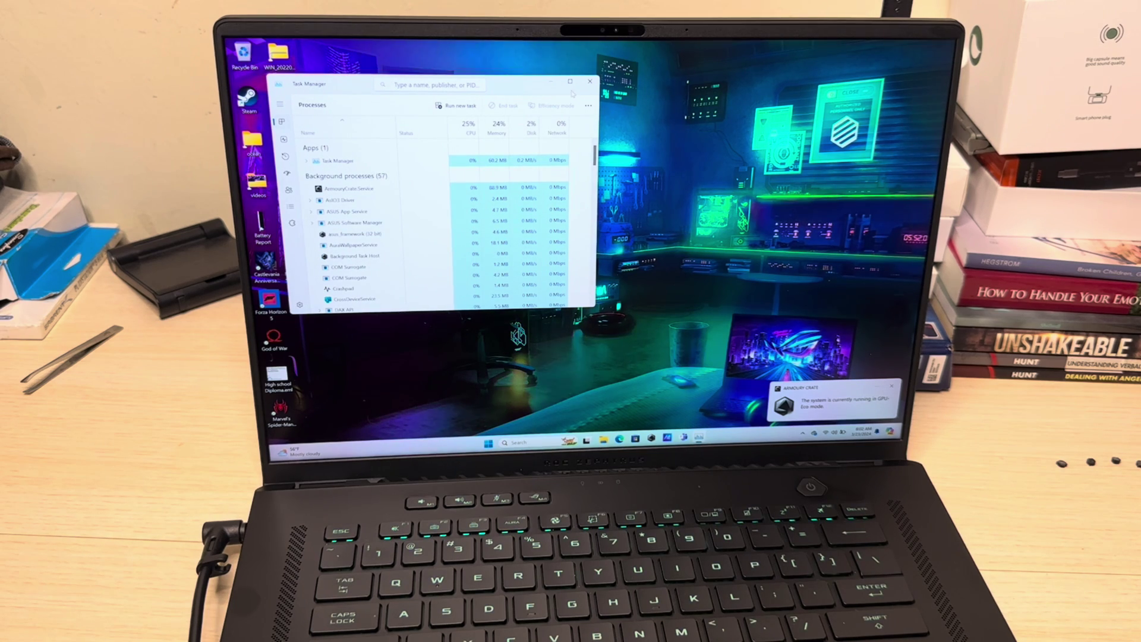
# Step: Maximize Task Manager and show the Performance Memory page with 32.0 GB installed
pyautogui.click(570, 82)
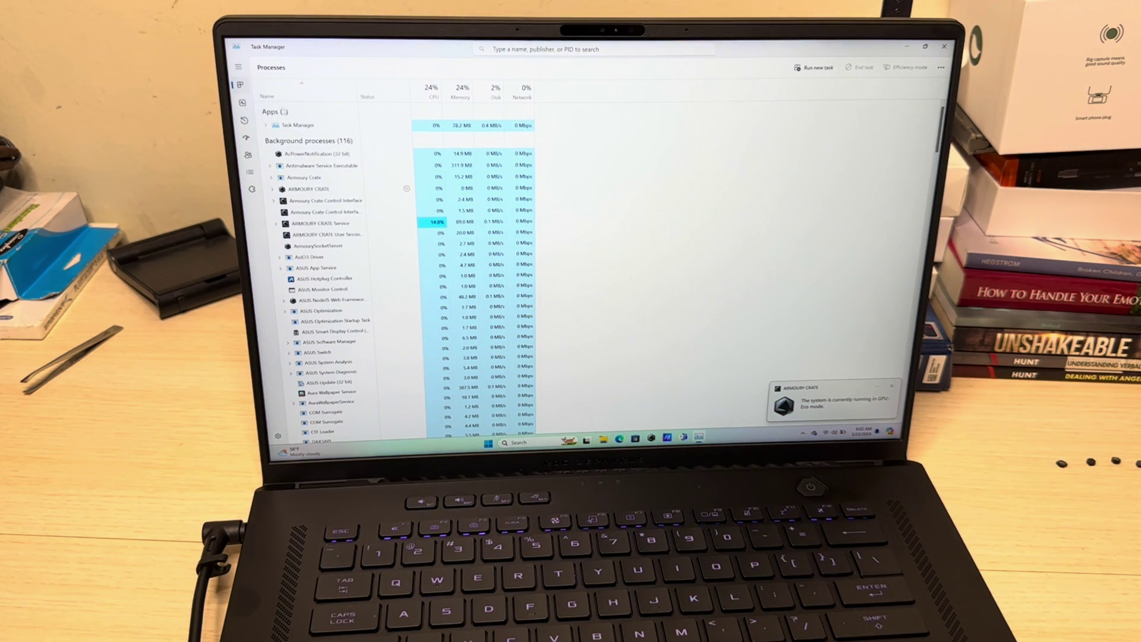
pyautogui.click(241, 103)
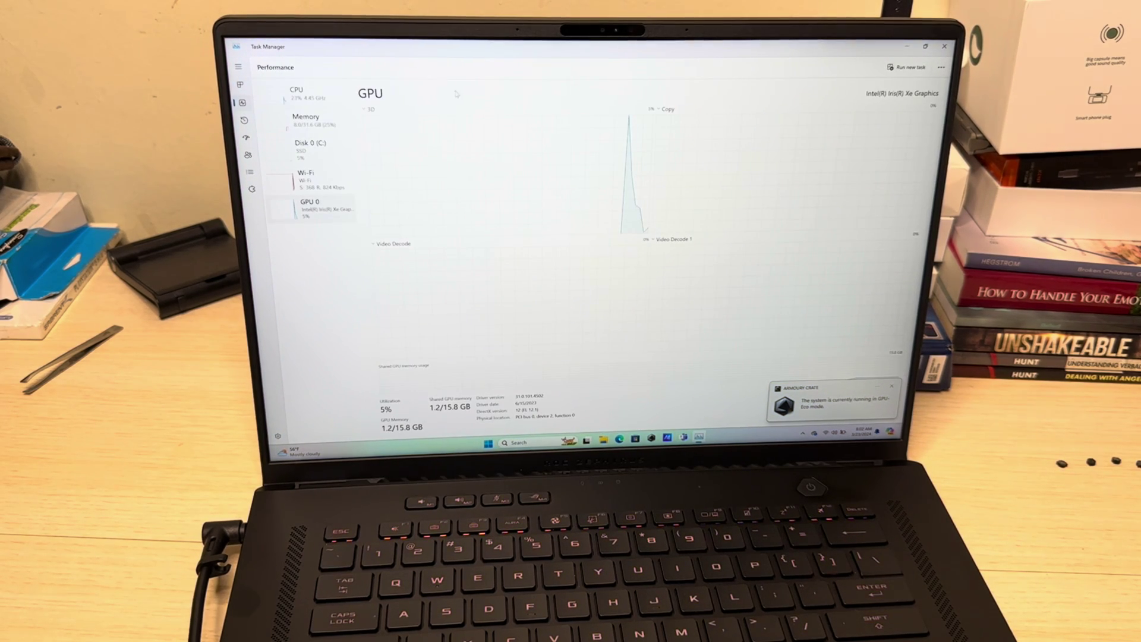
pyautogui.click(329, 132)
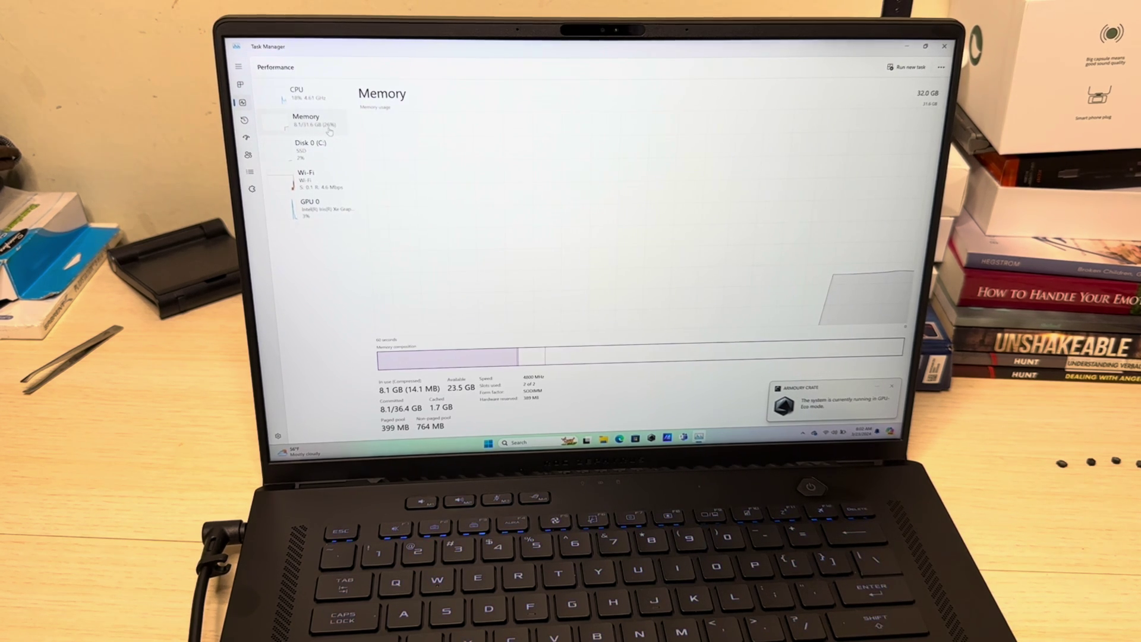